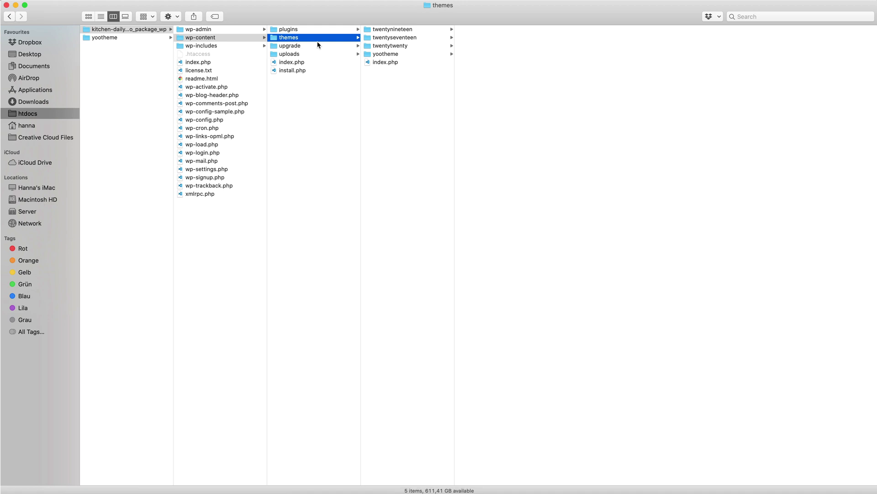
- Create a new folder named yootheme-mytheme inside the themes folder
right_click(388, 71)
left_click(399, 75)
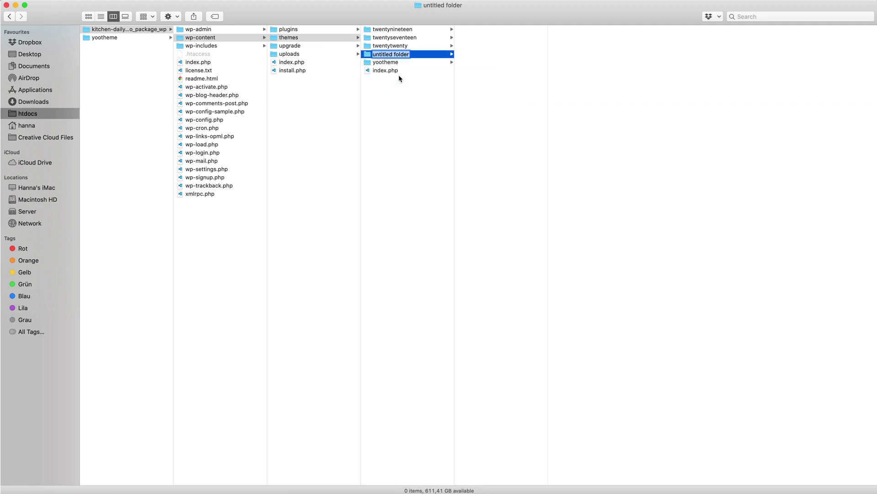
type("yootheme")
type("-")
type("mytheme")
key("Return")
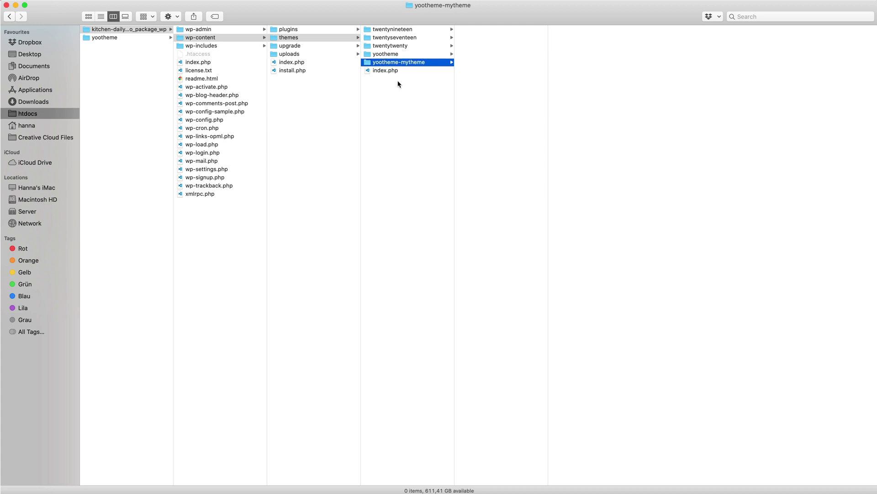
- Paste the YOOtheme MyTheme header comment into the blank file and check its Theme Name and Template lines
left_click(249, 488)
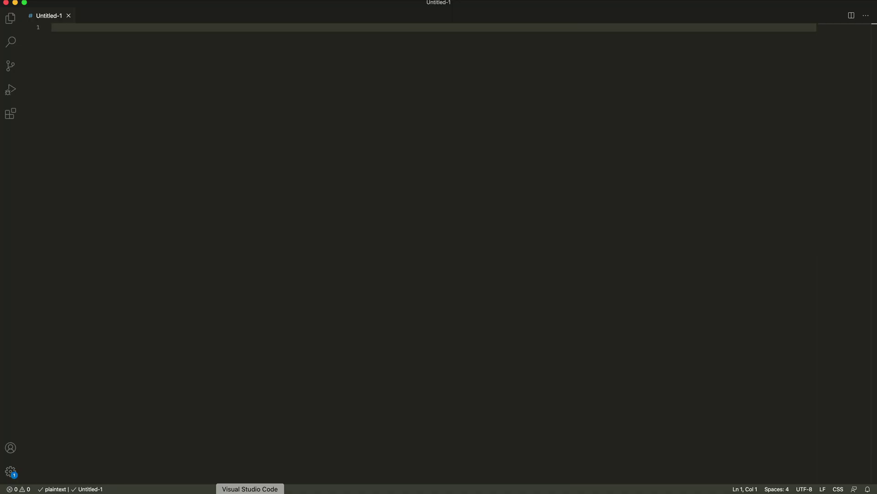
type("/*  Theme Name:   YOOtheme MyTheme  Template:     yootheme  Author:       John Doe  Description:  YOOtheme Child Theme  Version:      1.0.0  Text Domain:  yootheme-mytheme */")
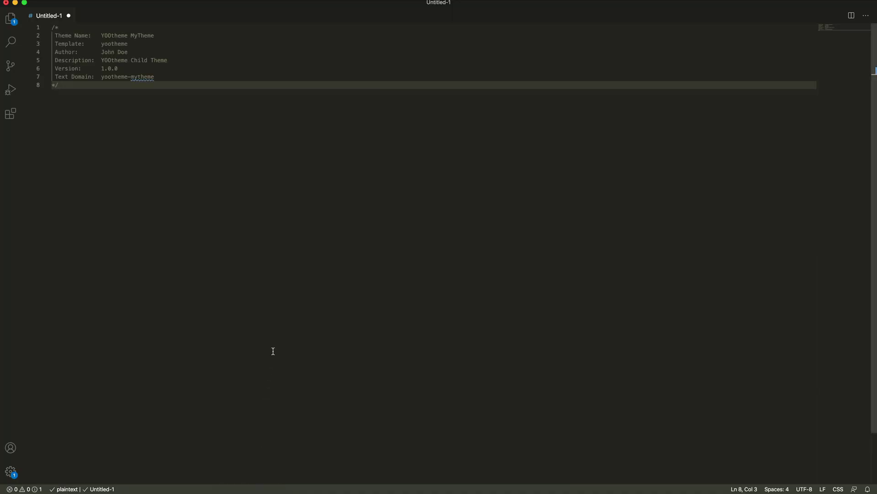
left_click(271, 34)
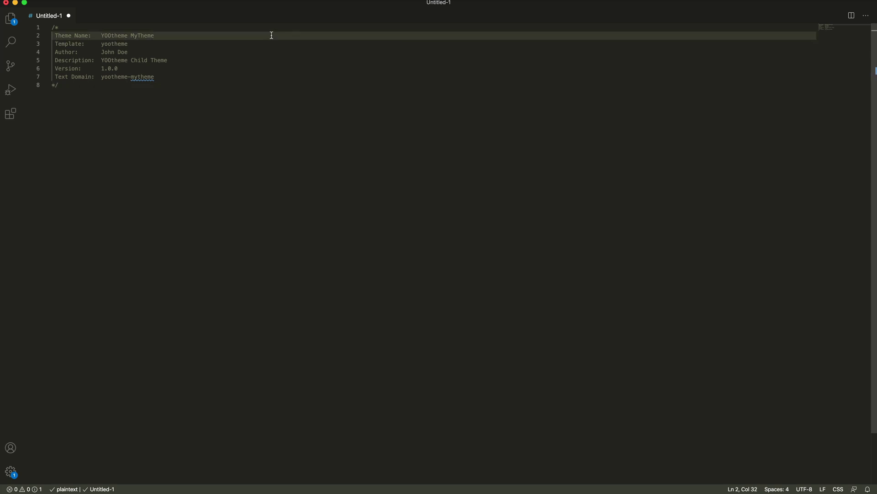
left_click(270, 46)
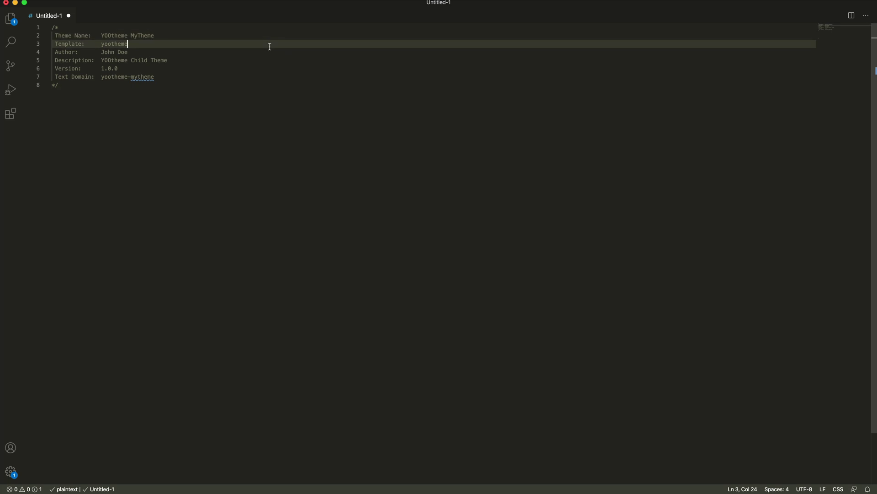
- Save the header as style.css in themes/yootheme-mytheme, then switch to the WordPress dashboard
key("super+s")
type("s.css")
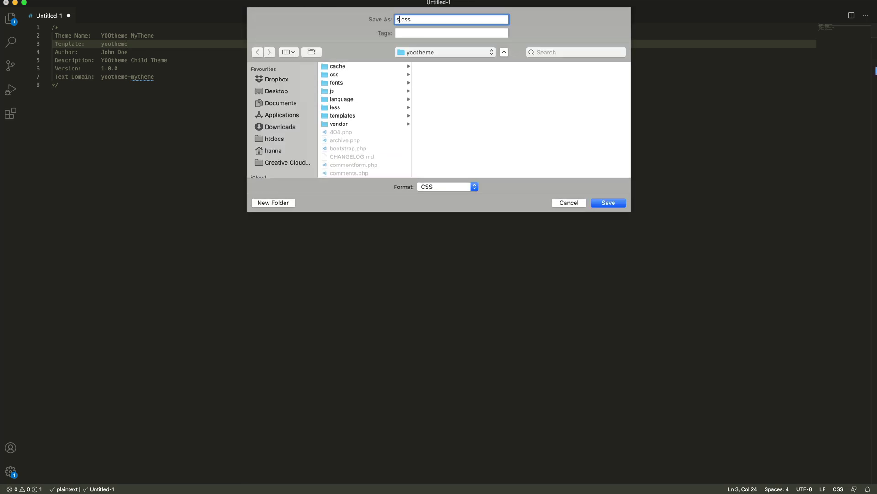
type("tyle")
left_click(436, 53)
left_click(435, 60)
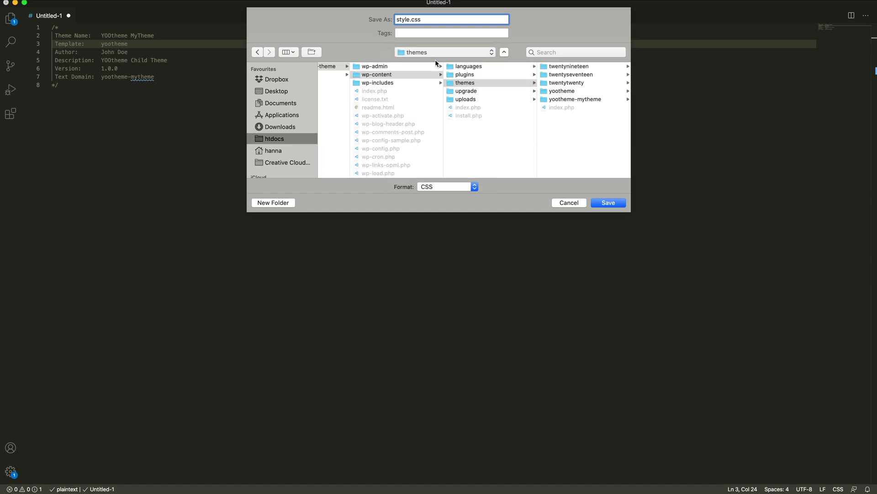
left_click(552, 100)
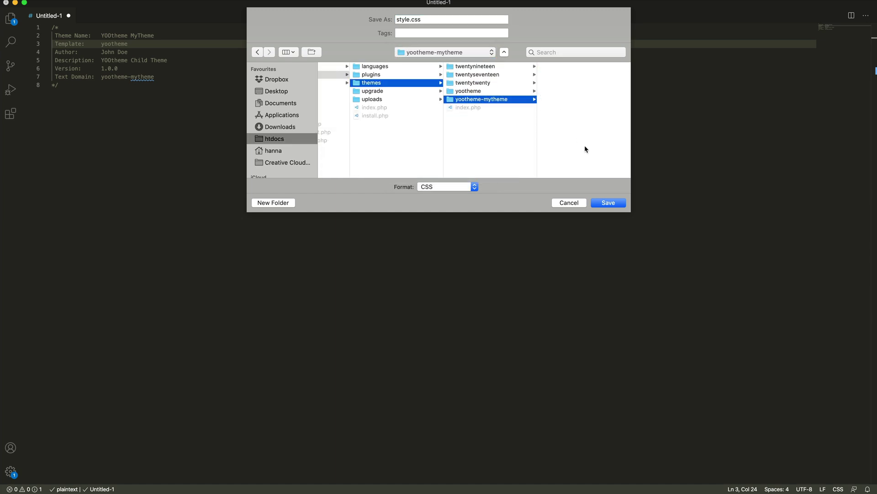
left_click(607, 203)
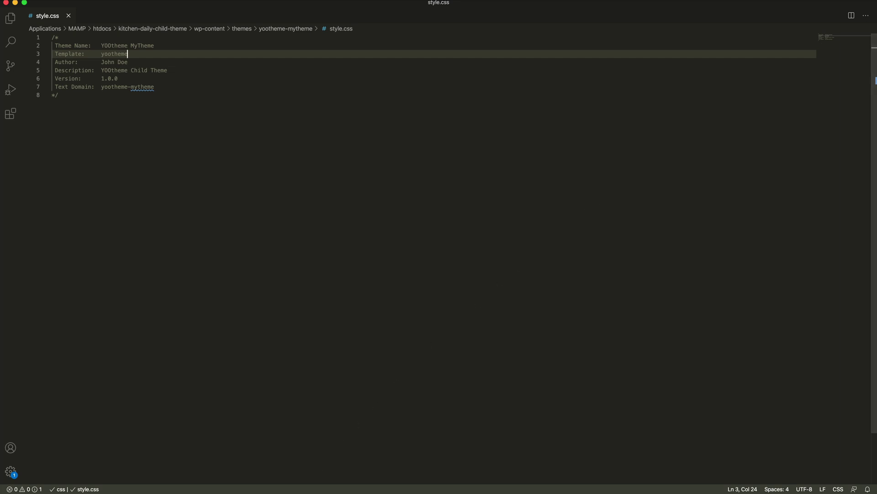
left_click(167, 493)
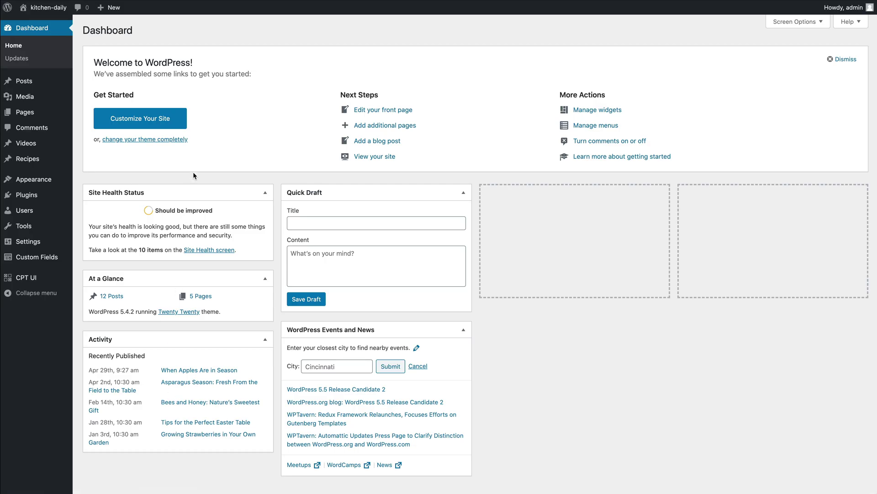
mouse_move(34, 179)
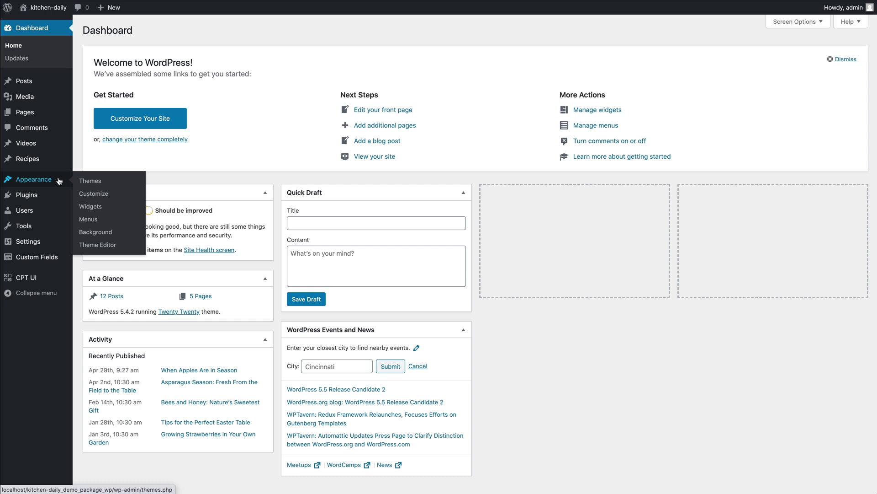
- Activate the YOOtheme MyTheme child theme under Appearance > Themes and open its Customizer
left_click(112, 182)
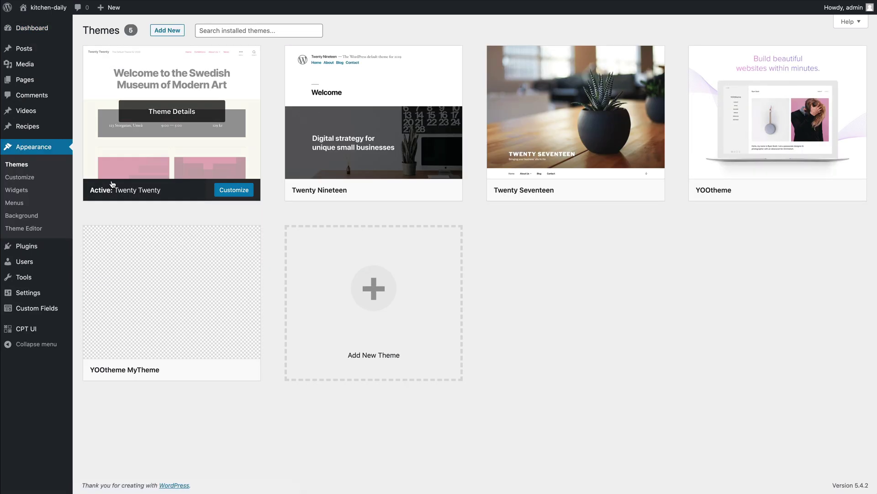
mouse_move(172, 291)
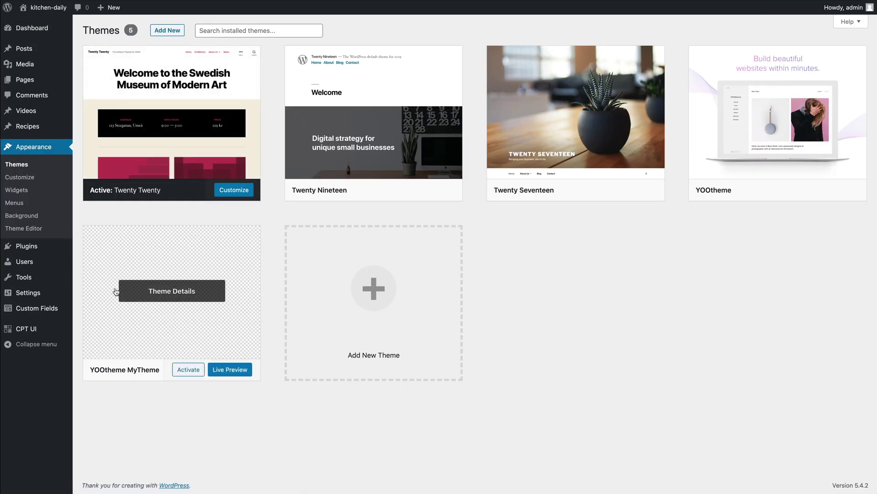
left_click(188, 370)
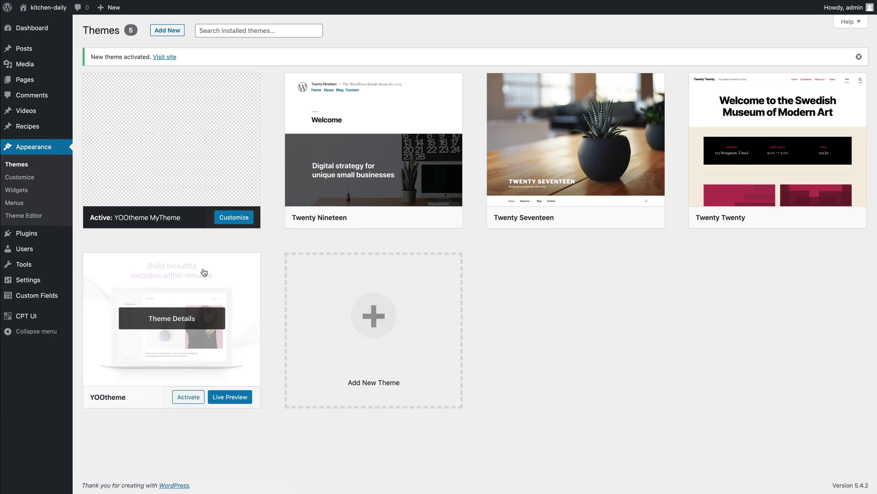
left_click(233, 219)
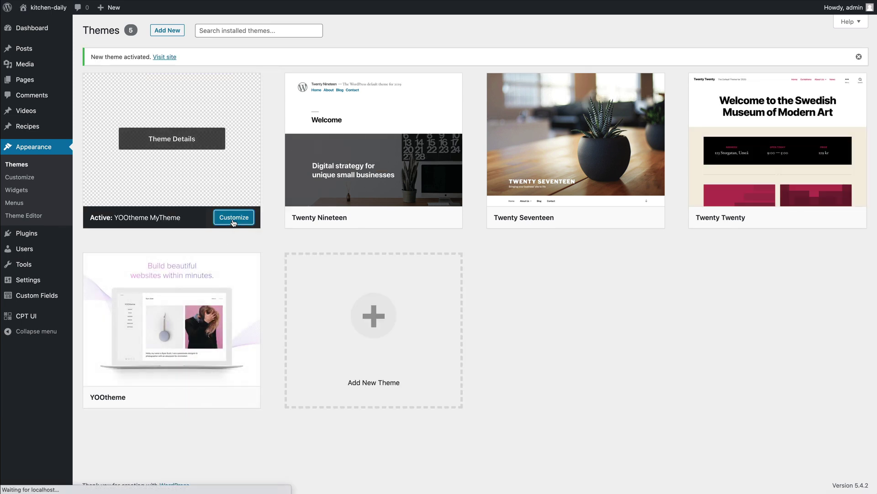